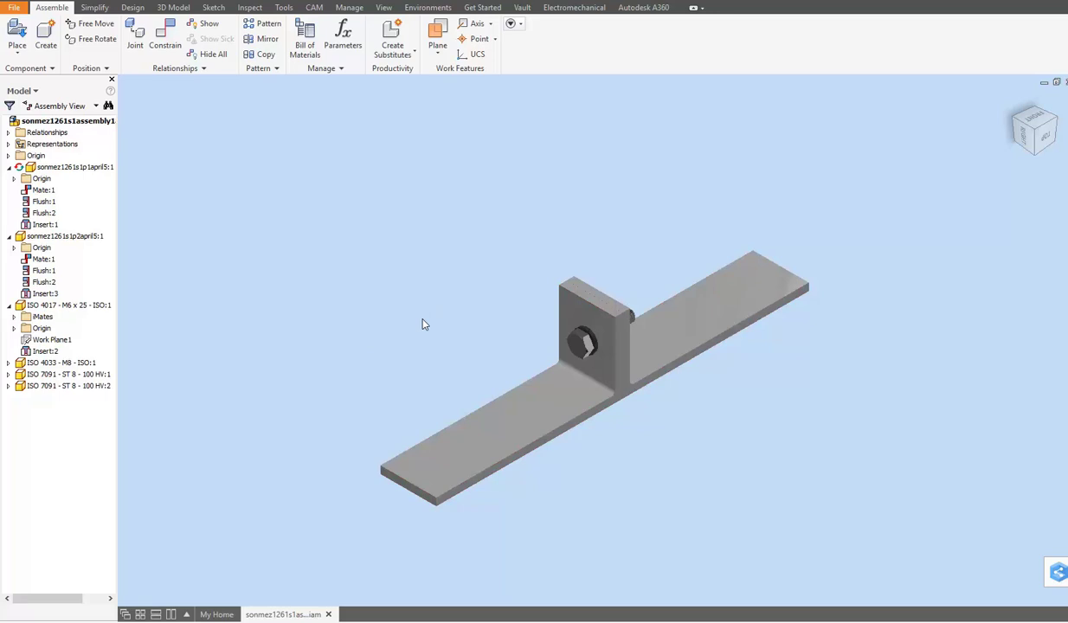
- Show the File menu's Save As choices, including Save Copy As and Pack and Go
{"action": "left_click", "coordinate": [14, 9]}
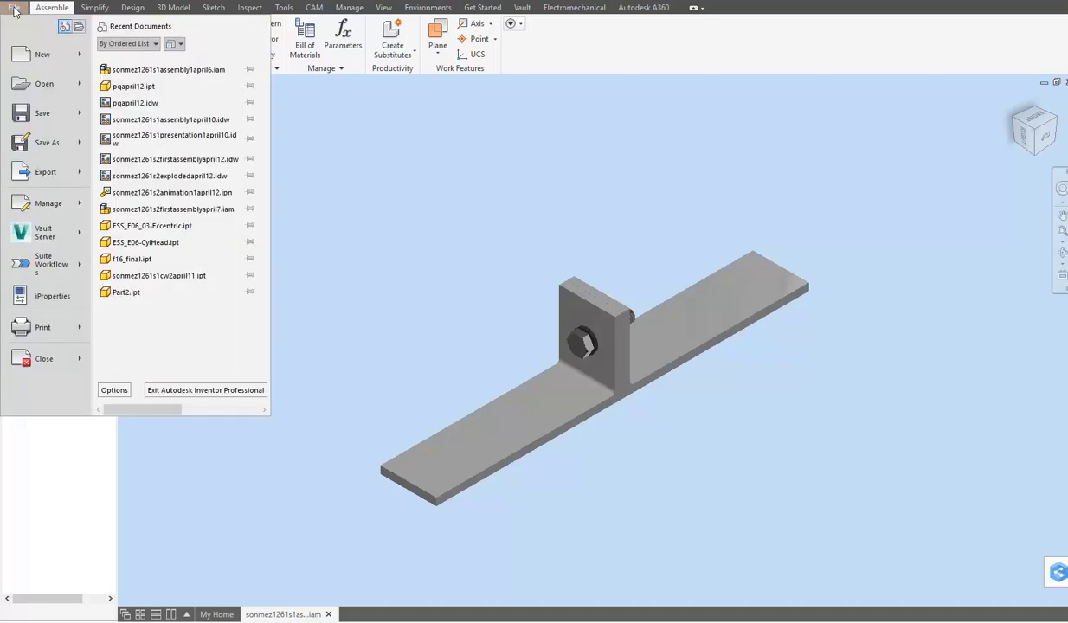
{"action": "mouse_move", "coordinate": [54, 154]}
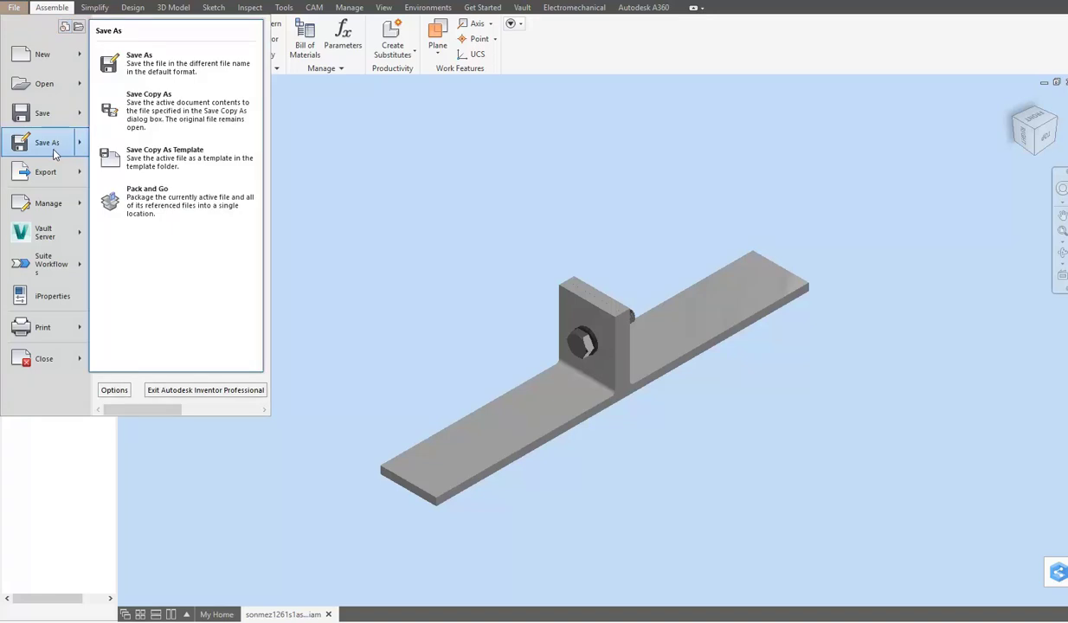
- Launch Pack and Go for the assembly, listing 188 files needing 39713 KB
{"action": "left_click", "coordinate": [147, 196]}
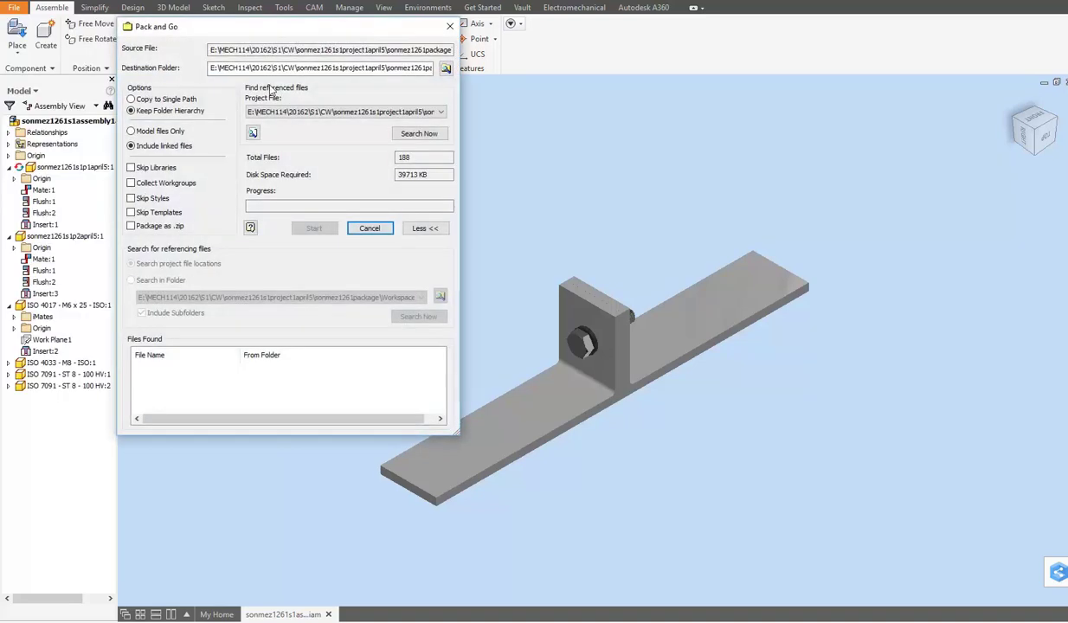
{"action": "left_click_drag", "start_coordinate": [351, 36], "coordinate": [317, 50]}
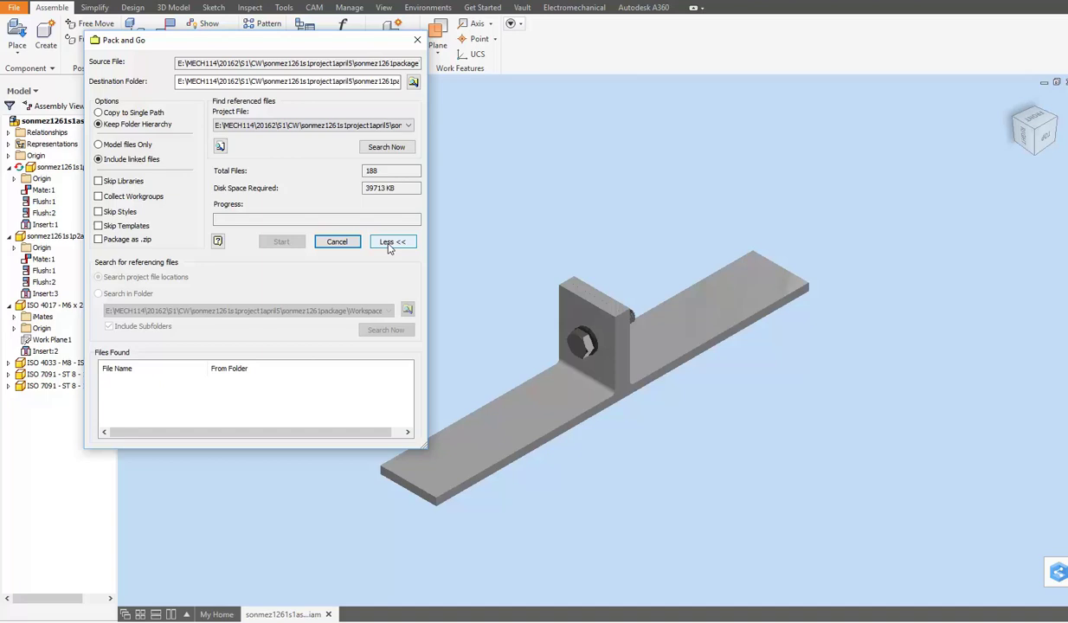
{"action": "left_click", "coordinate": [389, 243]}
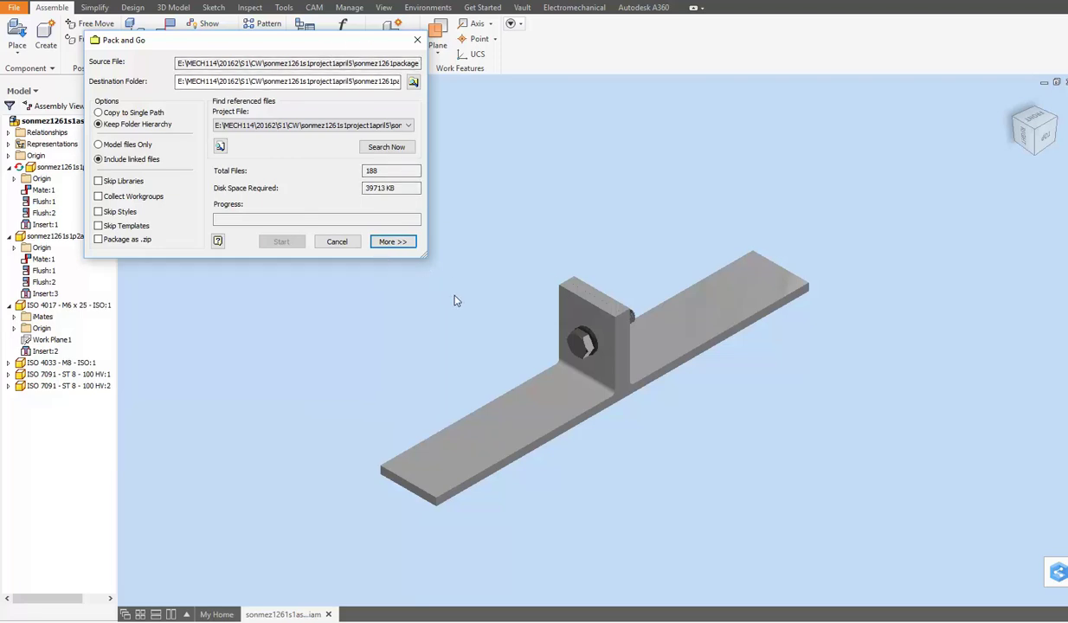
{"action": "left_click", "coordinate": [390, 244]}
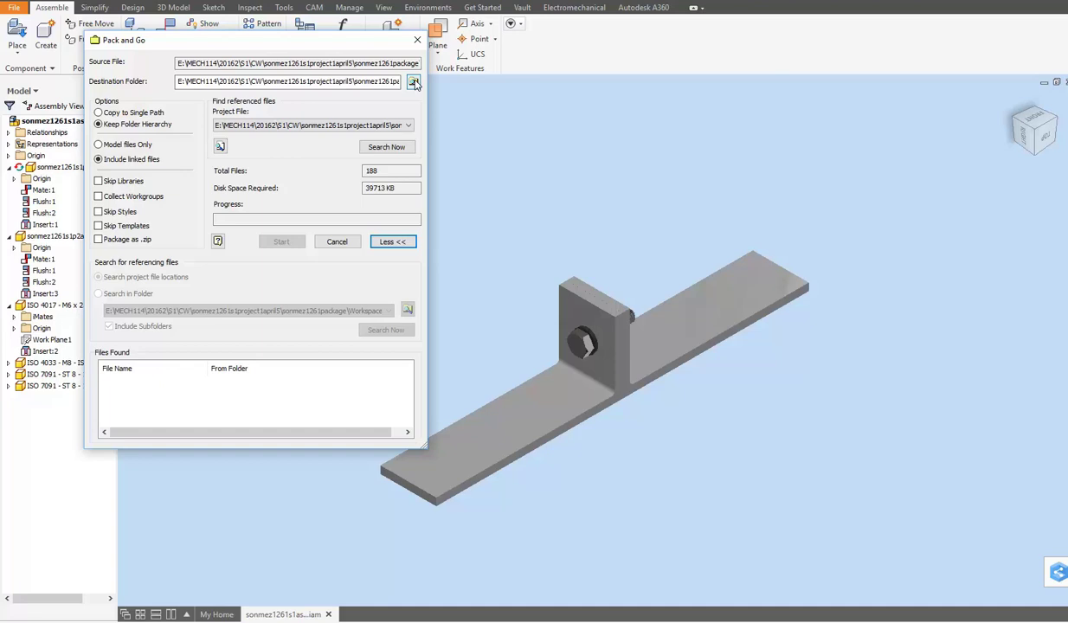
- Browse for the destination folder and expand E:\MECH114
{"action": "left_click", "coordinate": [414, 82]}
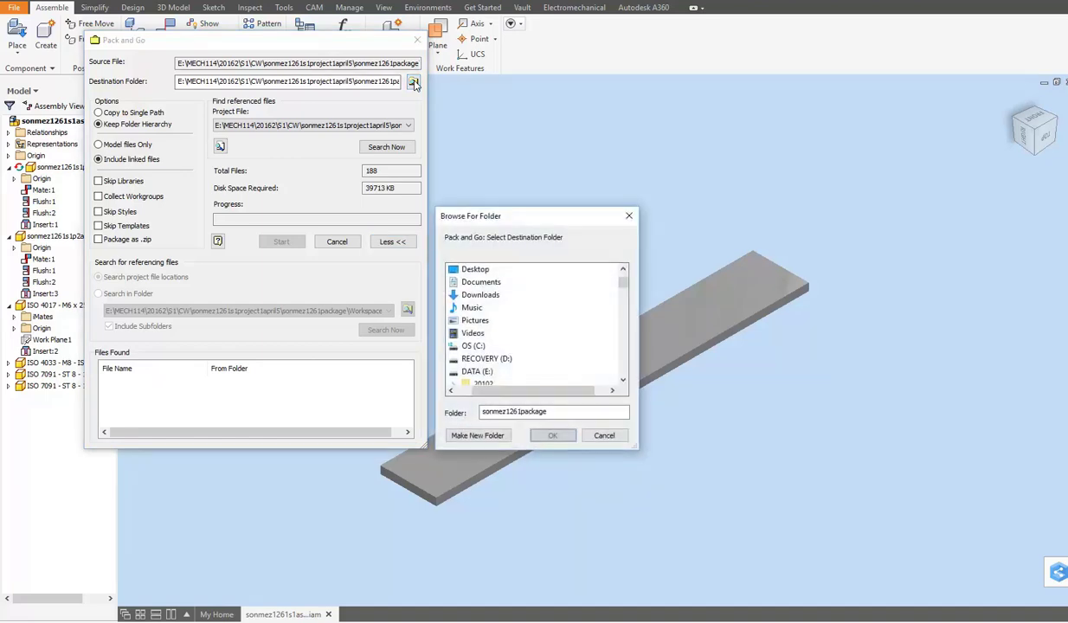
{"action": "left_click_drag", "start_coordinate": [551, 211], "coordinate": [543, 93]}
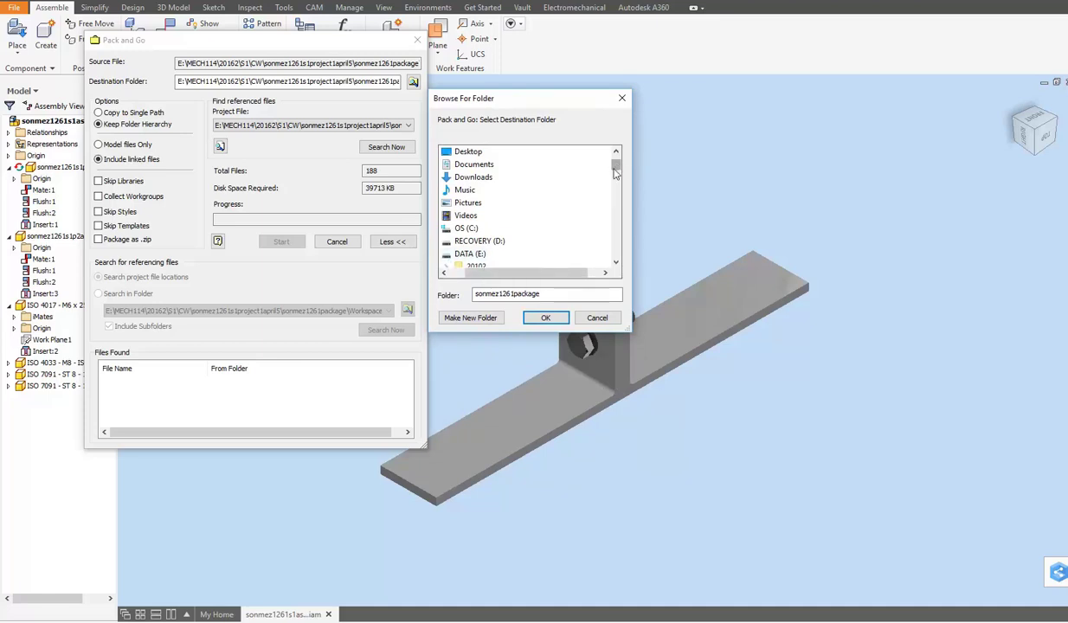
{"action": "scroll", "coordinate": [615, 173], "scroll_direction": "down", "scroll_amount": 3}
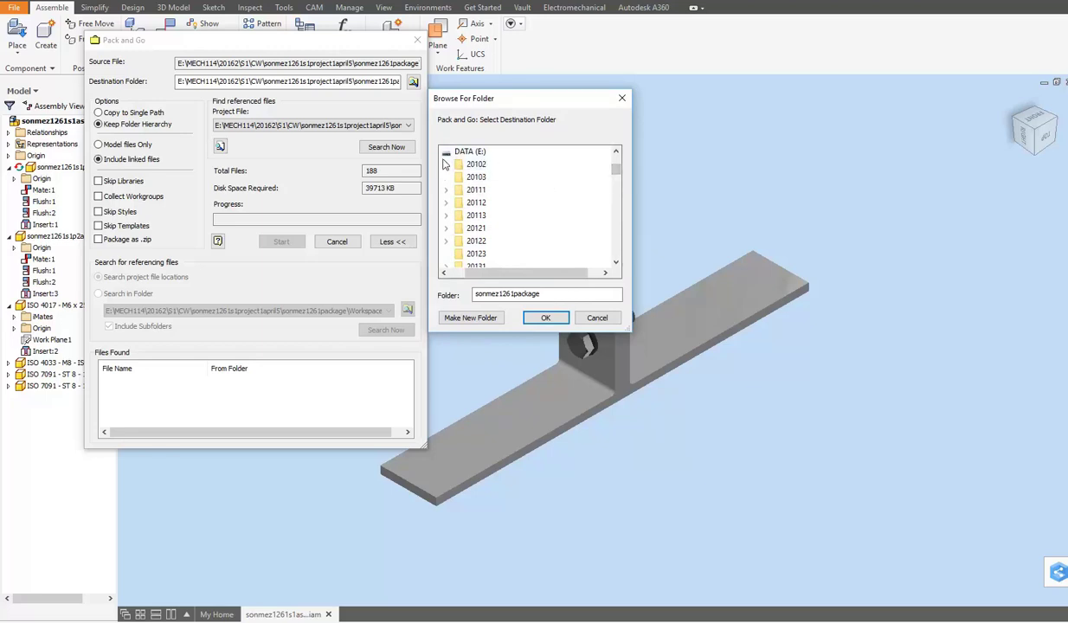
{"action": "scroll", "coordinate": [463, 191], "scroll_direction": "down", "scroll_amount": 5}
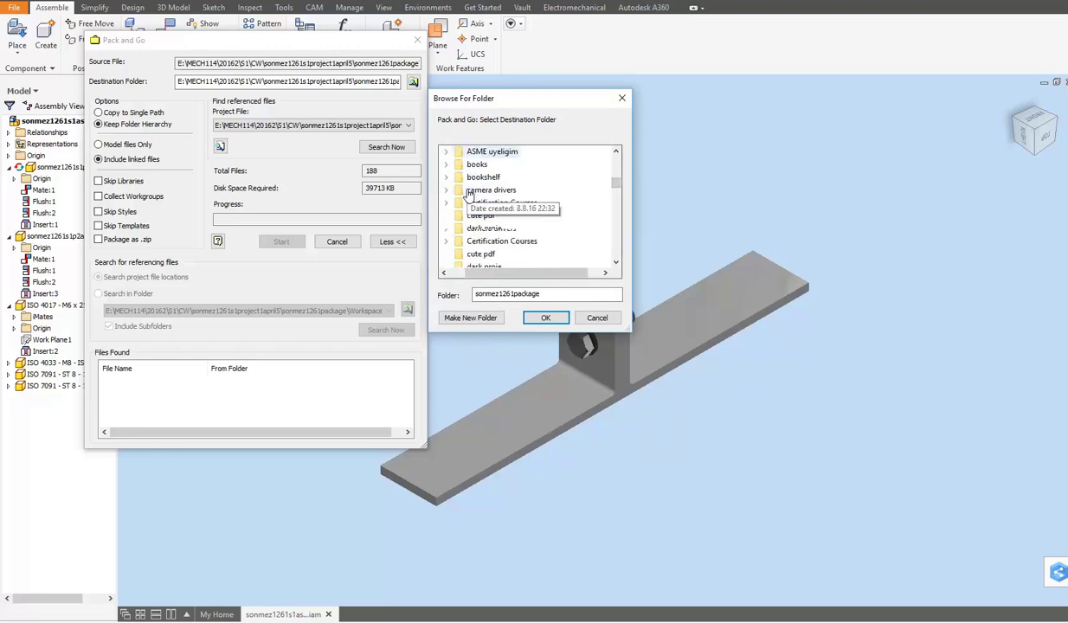
{"action": "scroll", "coordinate": [468, 192], "scroll_direction": "down", "scroll_amount": 10}
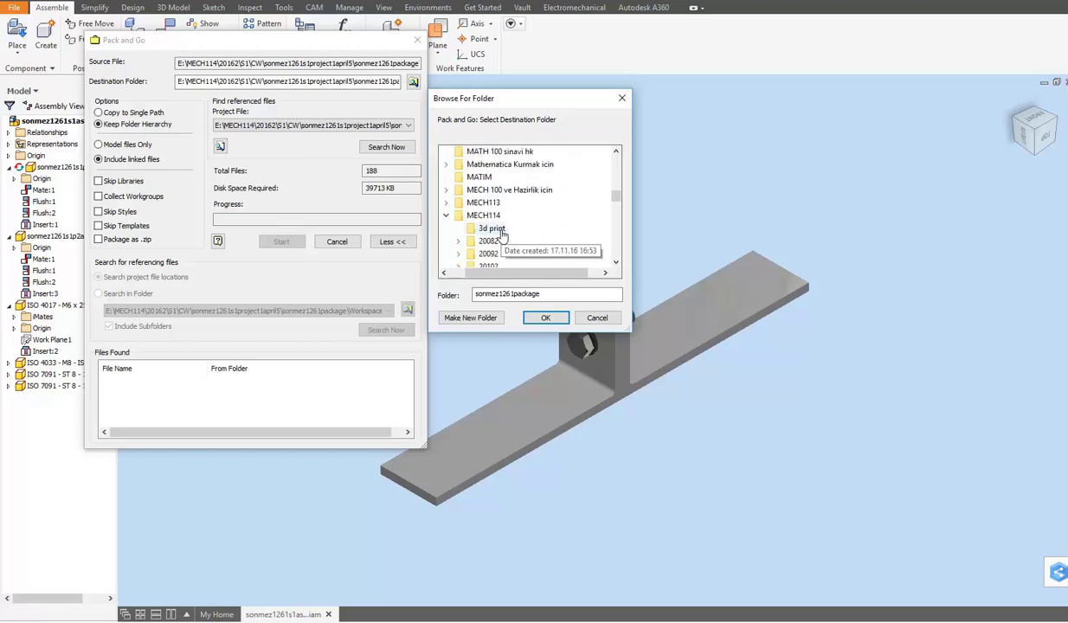
{"action": "left_click", "coordinate": [445, 214]}
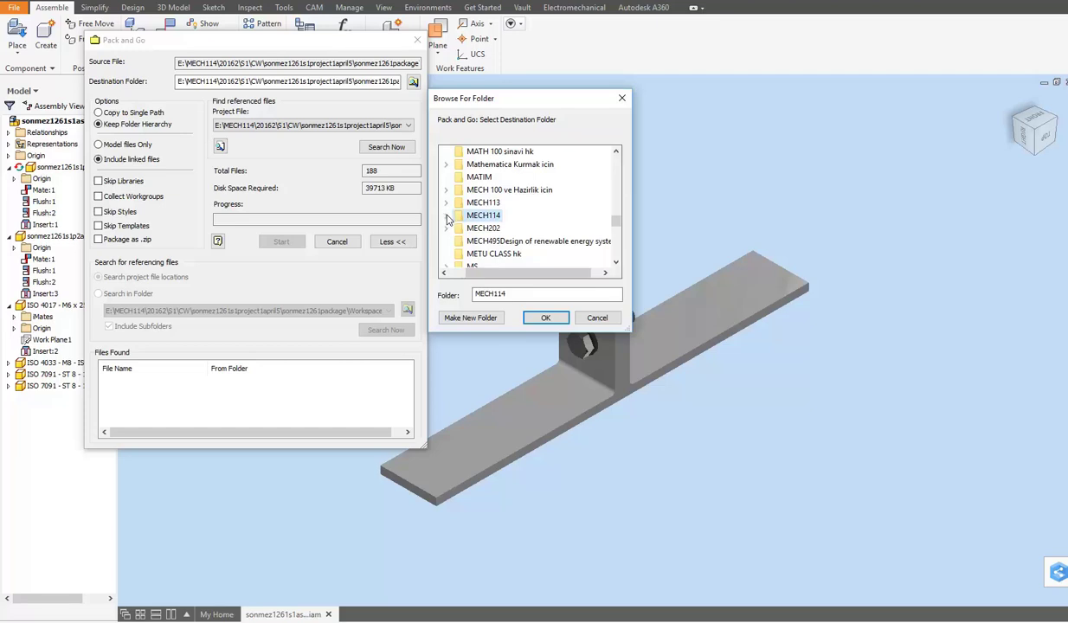
{"action": "left_click", "coordinate": [447, 216]}
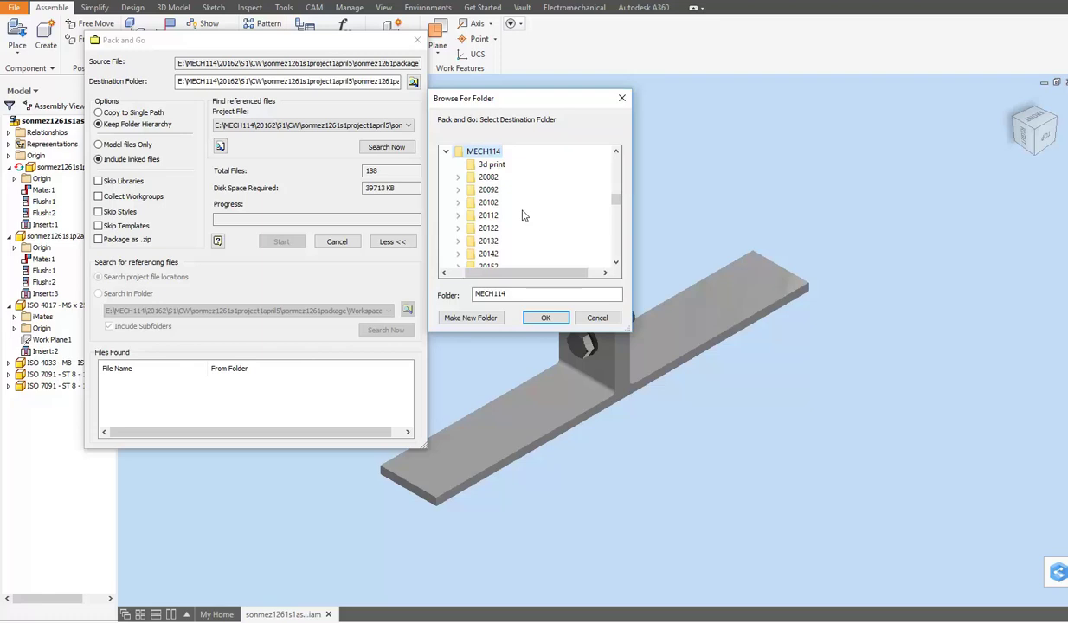
{"action": "scroll", "coordinate": [522, 215], "scroll_direction": "down", "scroll_amount": 2}
{"action": "left_click", "coordinate": [458, 203]}
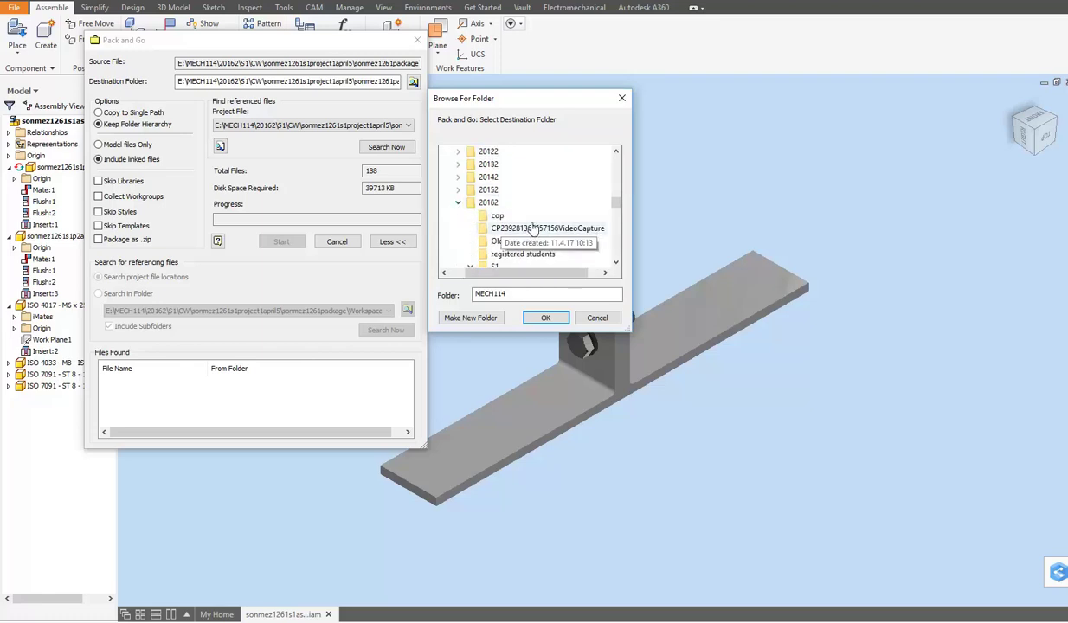
{"action": "scroll", "coordinate": [534, 226], "scroll_direction": "down", "scroll_amount": 2}
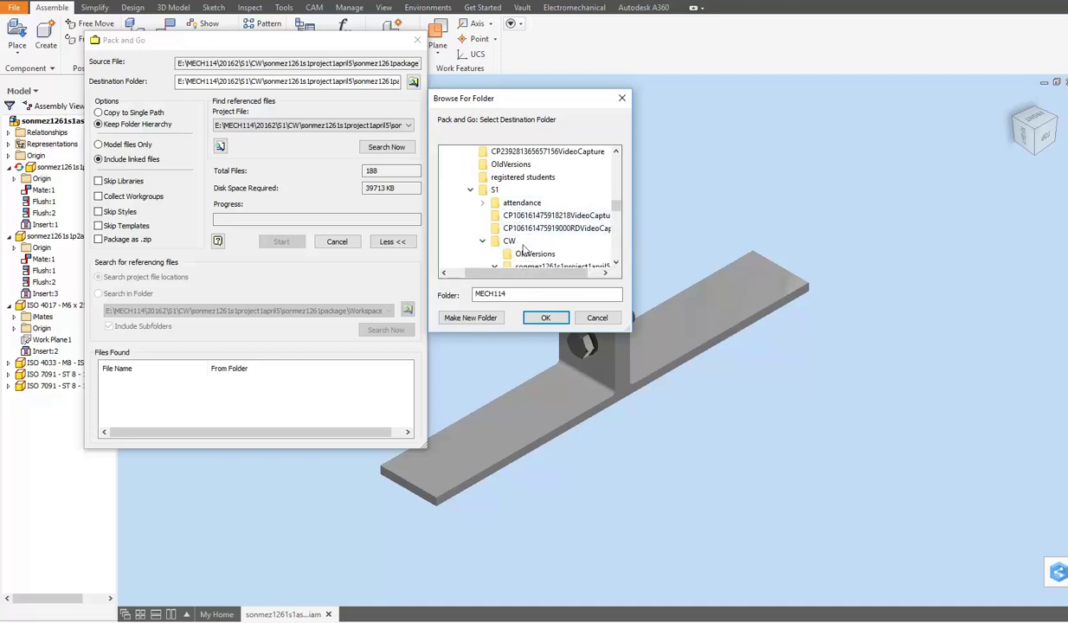
{"action": "scroll", "coordinate": [504, 227], "scroll_direction": "down", "scroll_amount": 1}
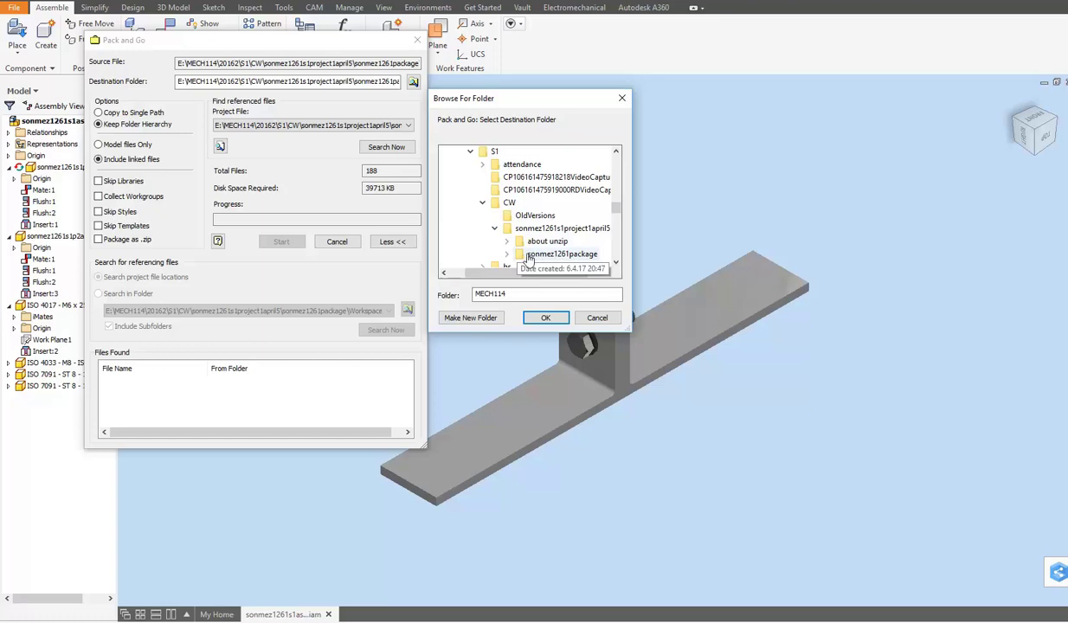
{"action": "scroll", "coordinate": [525, 256], "scroll_direction": "down", "scroll_amount": 1}
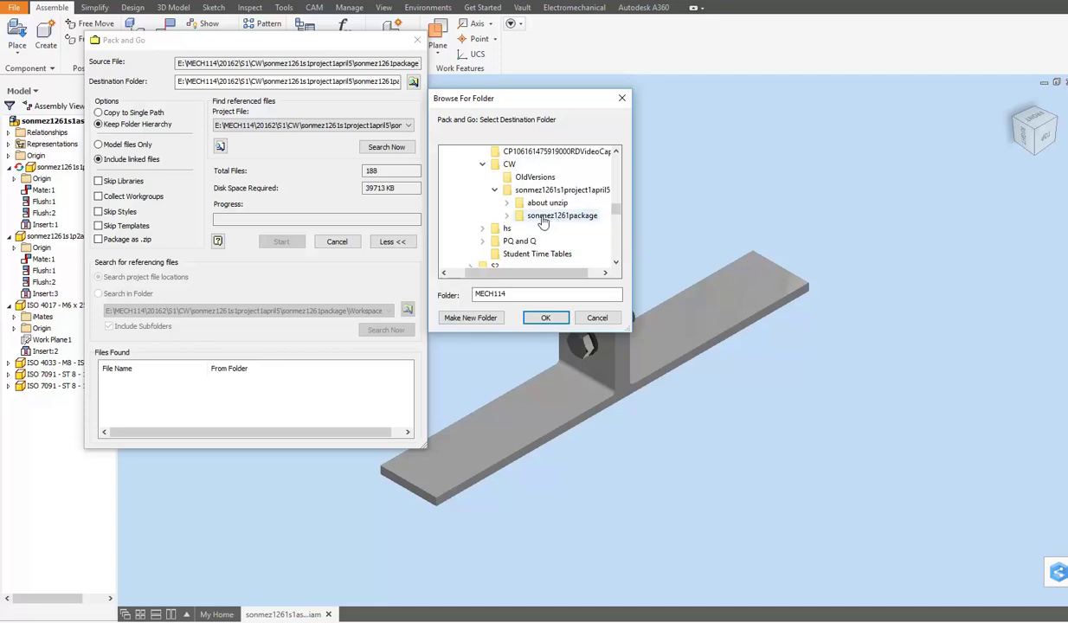
{"action": "left_click", "coordinate": [543, 218]}
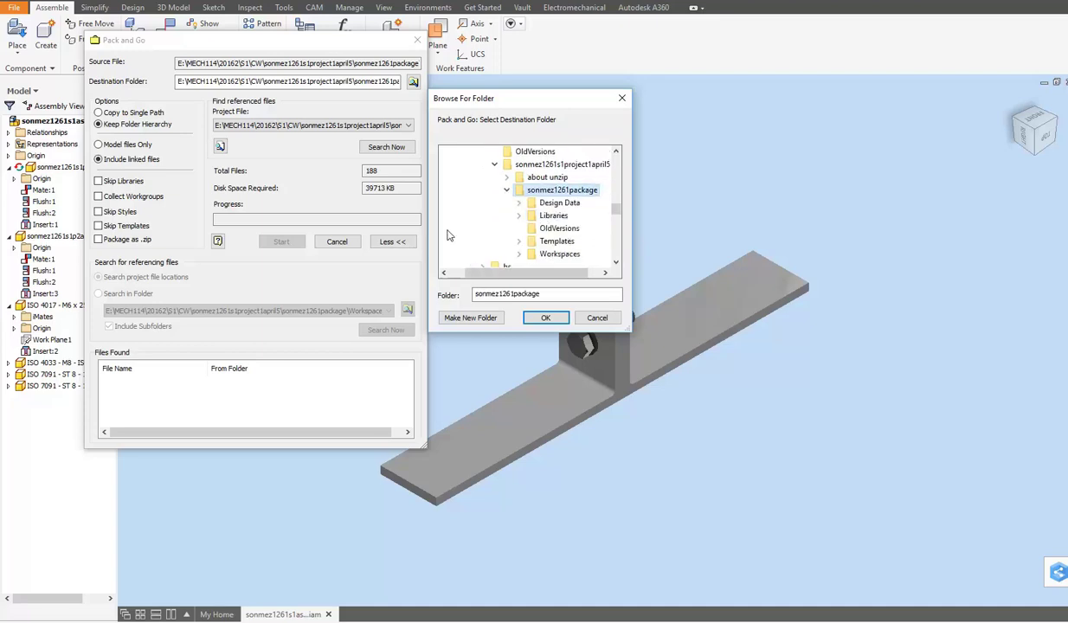
{"action": "left_click", "coordinate": [545, 318]}
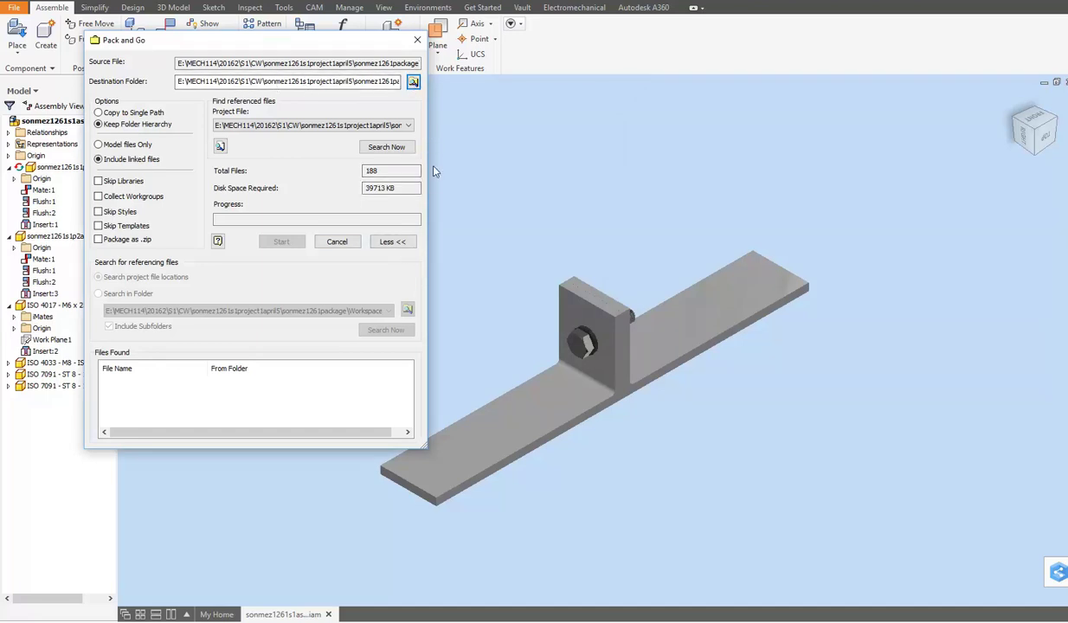
- Search for referenced files, reaching 194 files (40472 KB), and enlarge the found-files list
{"action": "left_click", "coordinate": [378, 152]}
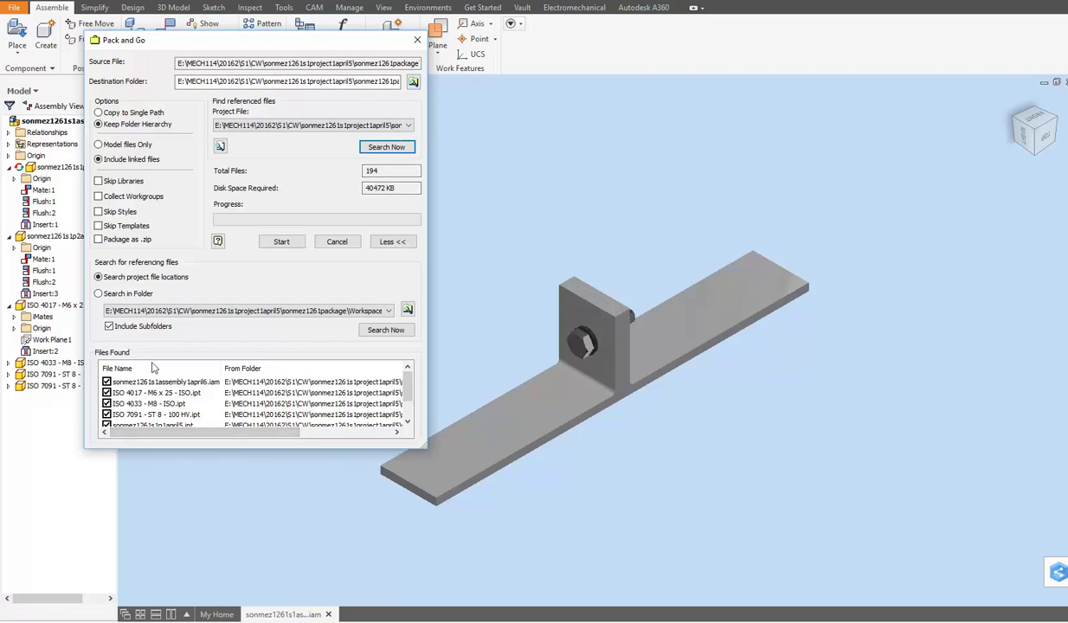
{"action": "mouse_move", "coordinate": [242, 448]}
{"action": "left_mouse_down"}
{"action": "mouse_move", "coordinate": [243, 489]}
{"action": "mouse_move", "coordinate": [239, 467]}
{"action": "left_mouse_up"}
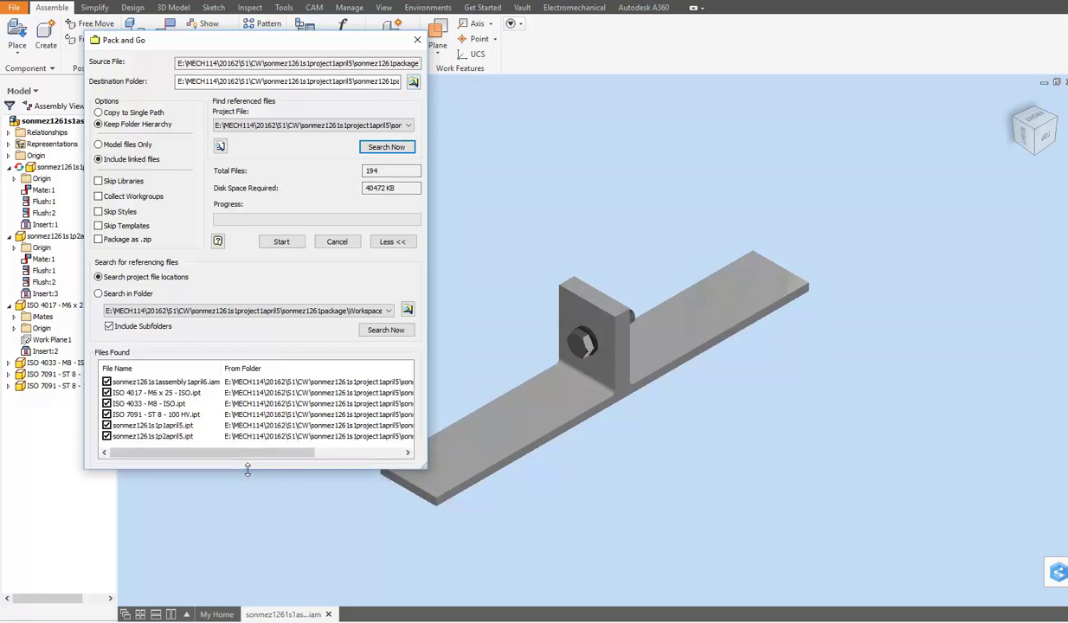
- Find and add the presentation and two drawings referencing the assembly, totalling 197 files
{"action": "left_click", "coordinate": [381, 332]}
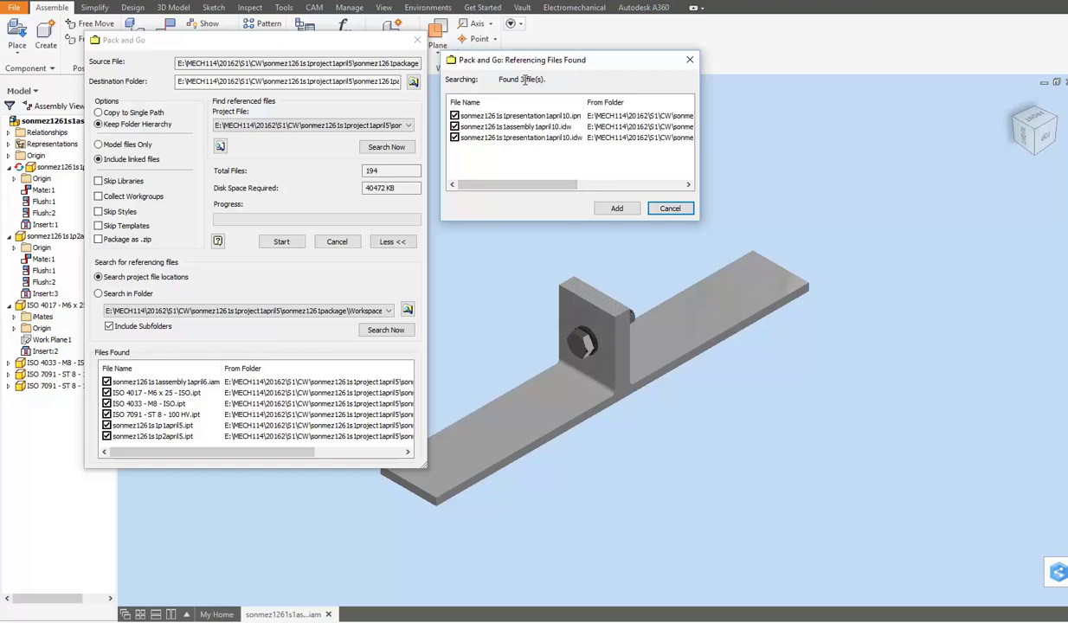
{"action": "left_click_drag", "start_coordinate": [603, 65], "coordinate": [579, 49]}
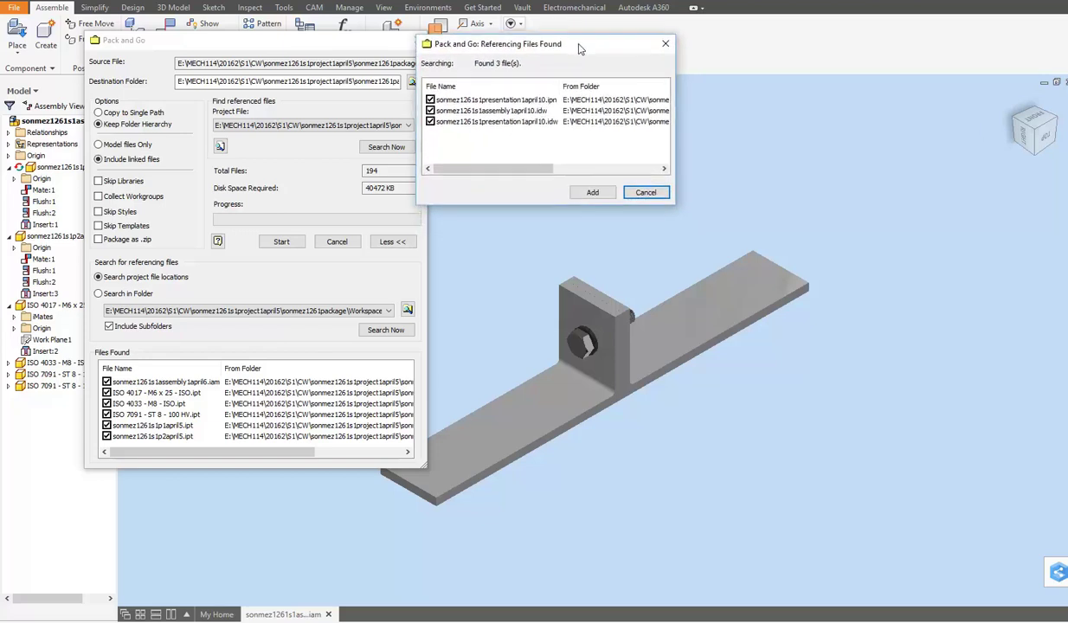
{"action": "left_click", "coordinate": [588, 196]}
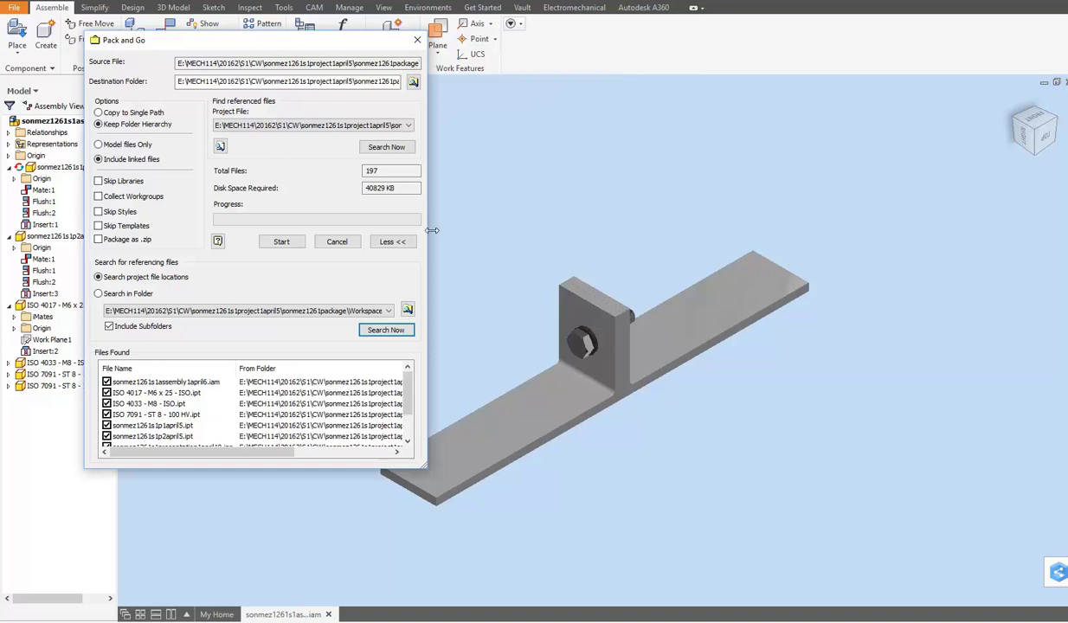
- Start packaging with Yes to All for overwrites, also replacing the existing log file
{"action": "left_click", "coordinate": [279, 243]}
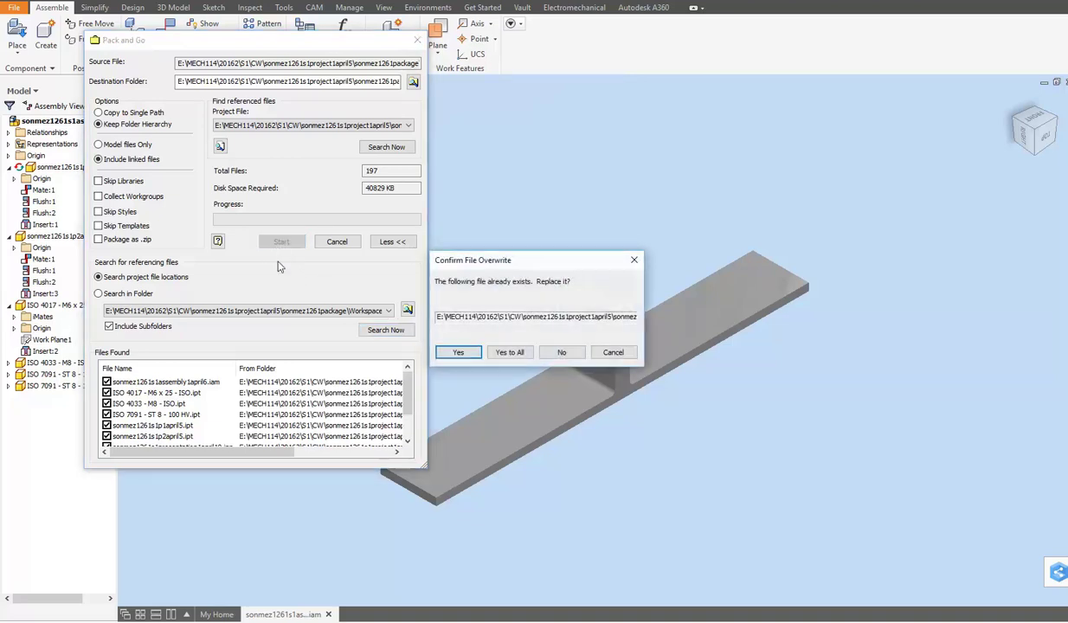
{"action": "left_click", "coordinate": [509, 352]}
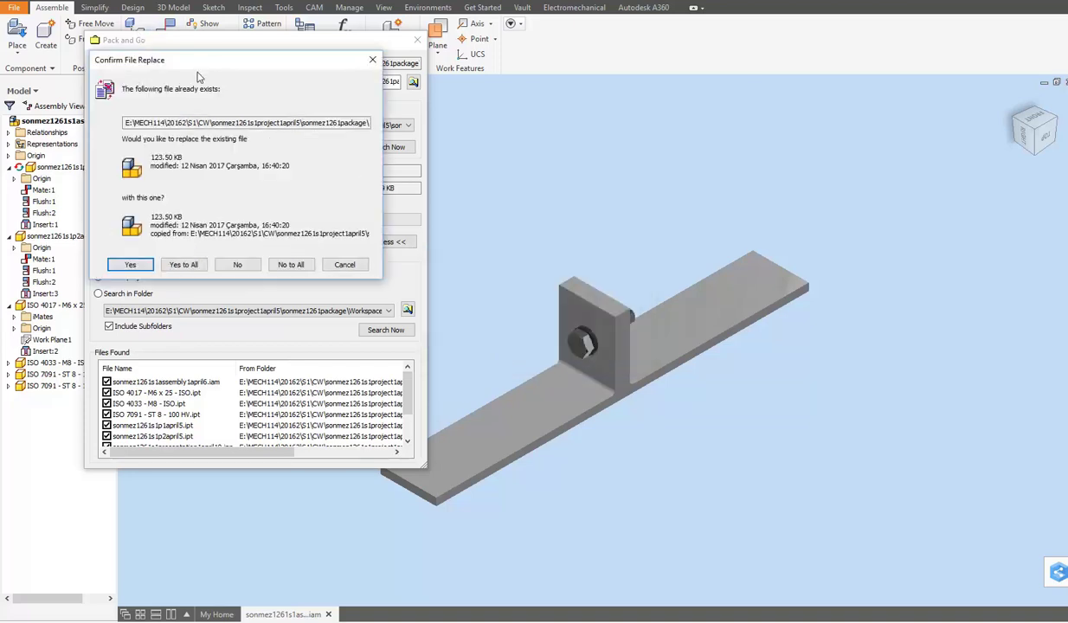
{"action": "left_click_drag", "start_coordinate": [204, 65], "coordinate": [258, 68]}
{"action": "left_click", "coordinate": [239, 262]}
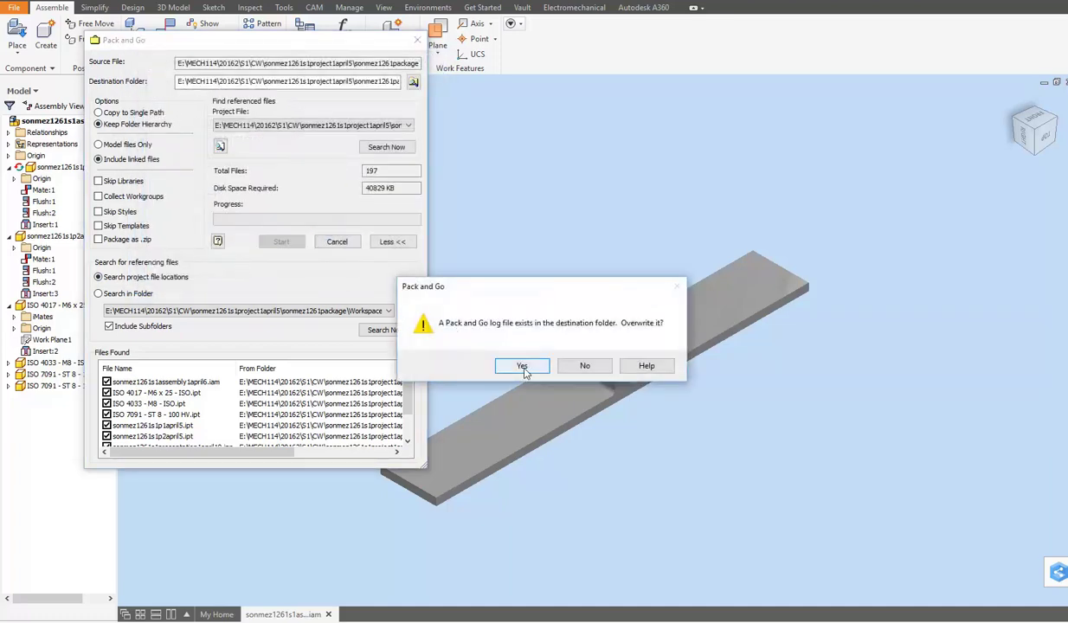
{"action": "left_click_drag", "start_coordinate": [496, 284], "coordinate": [473, 164]}
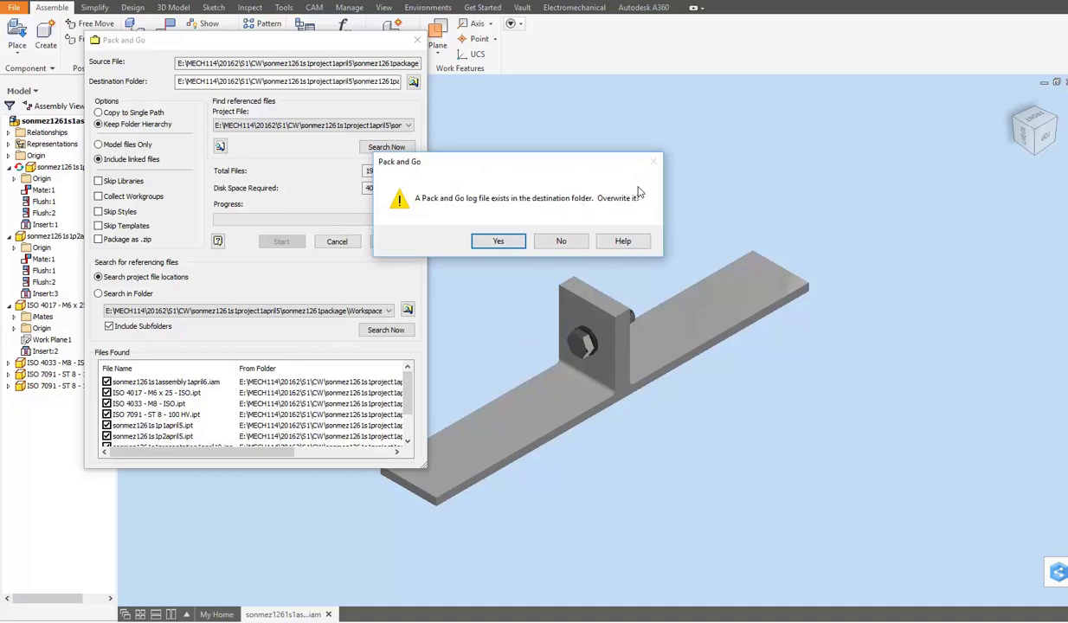
{"action": "left_click", "coordinate": [487, 242]}
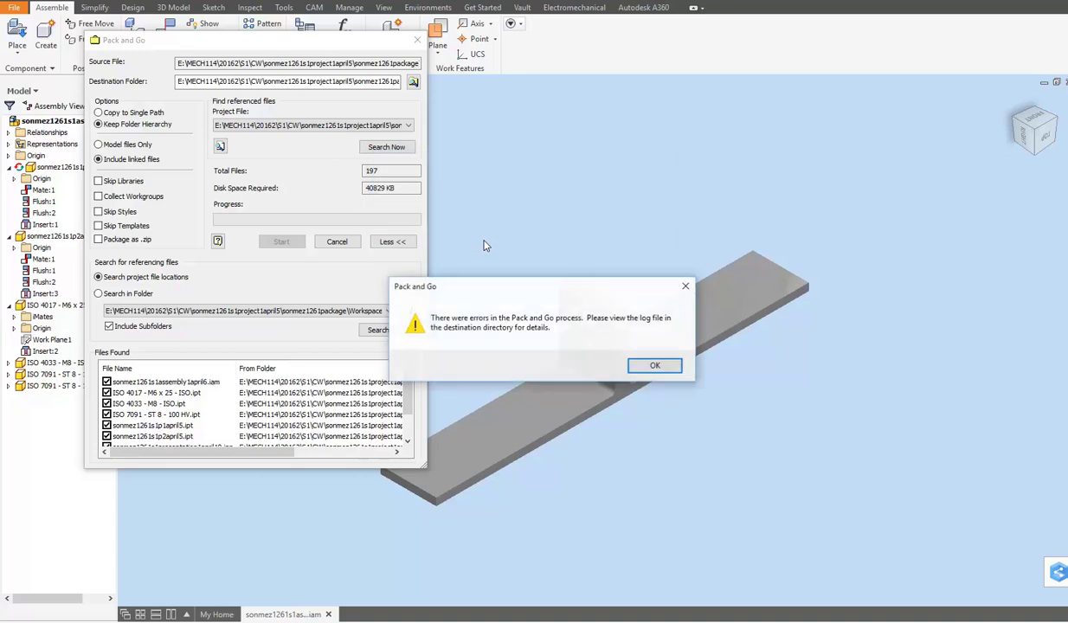
- Dismiss the error report and close the finished Pack and Go dialog
{"action": "left_click", "coordinate": [651, 367]}
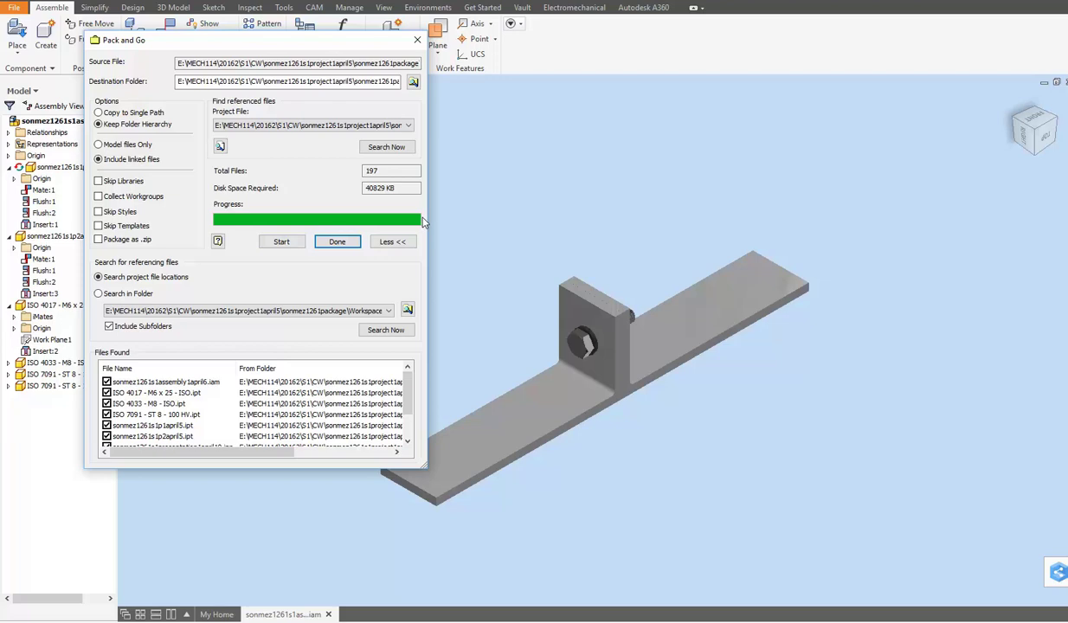
{"action": "left_click", "coordinate": [338, 243]}
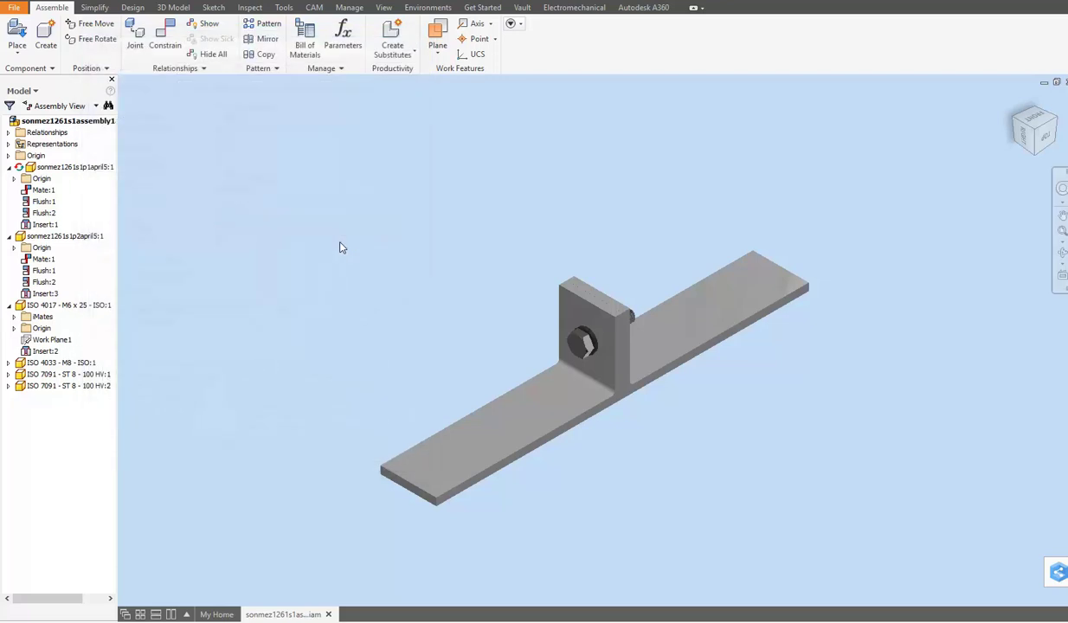